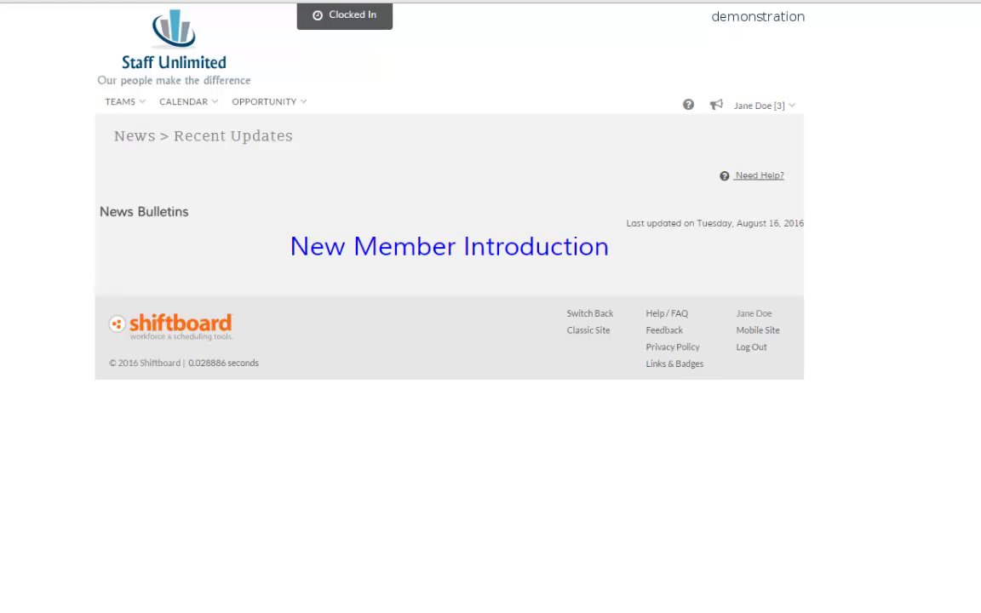
Look through the Teams, Calendar and Opportunity options and open the News page
{"action": "left_click", "coordinate": [141, 103]}
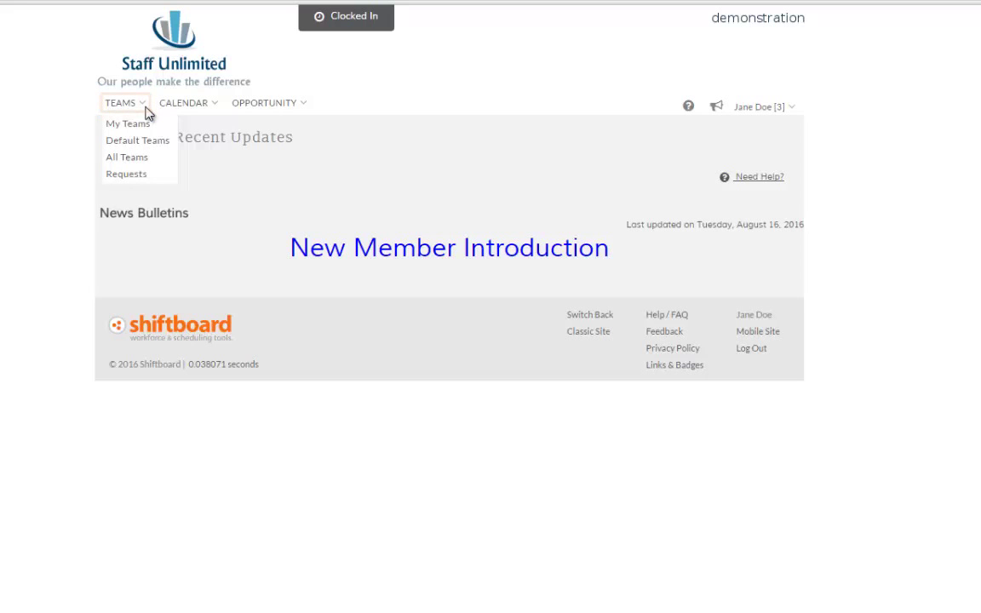
{"action": "left_click", "coordinate": [217, 109]}
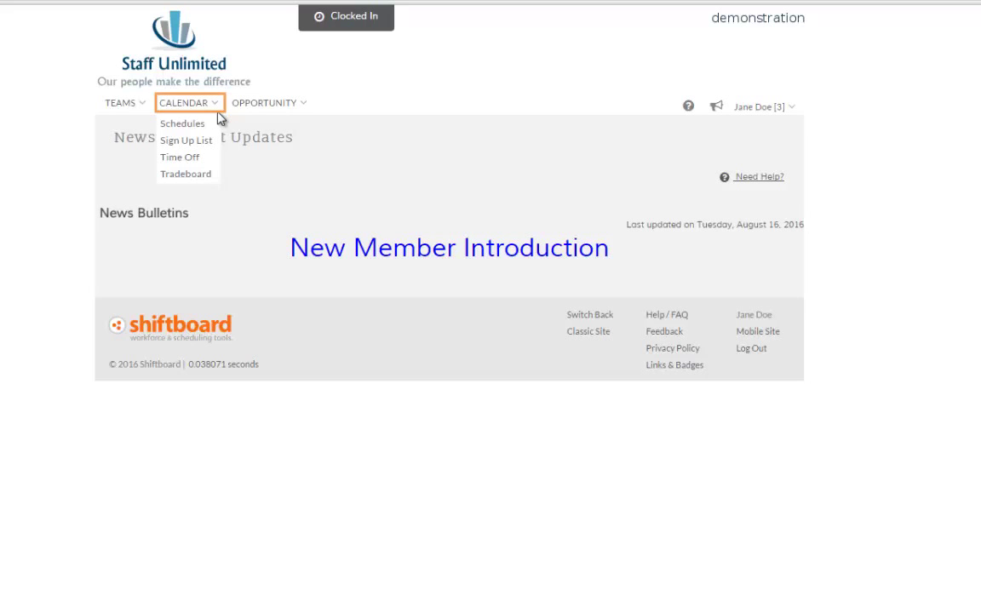
{"action": "mouse_move", "coordinate": [287, 116]}
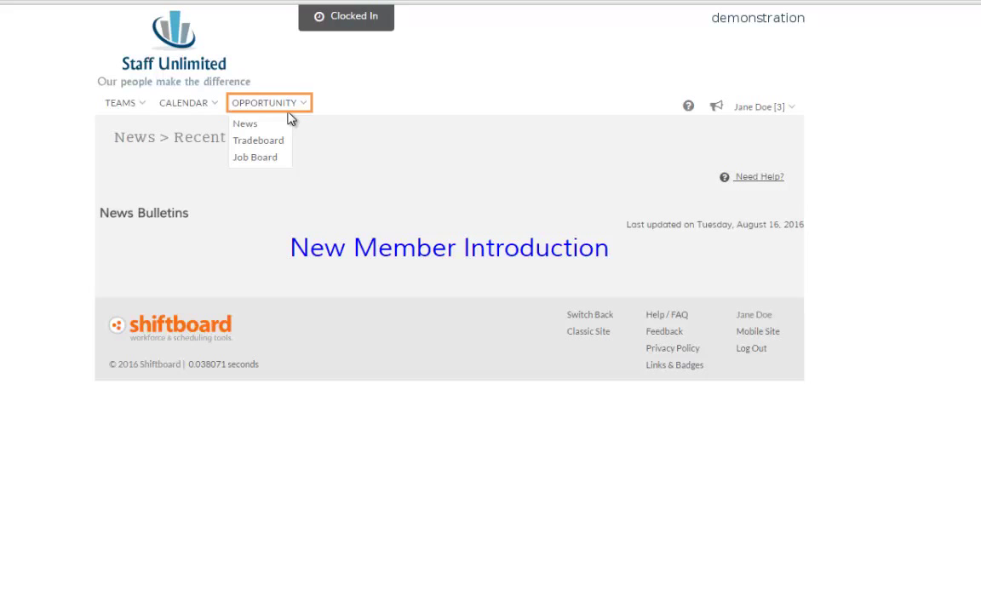
{"action": "left_click", "coordinate": [256, 123]}
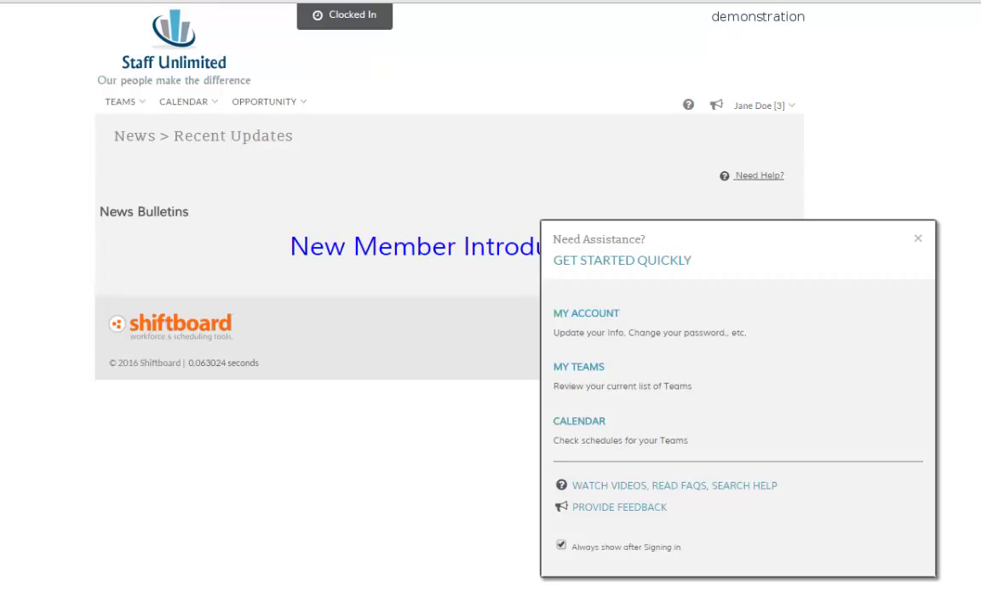
Change the account password by entering and confirming a new password, and save the update
{"action": "left_click", "coordinate": [765, 106]}
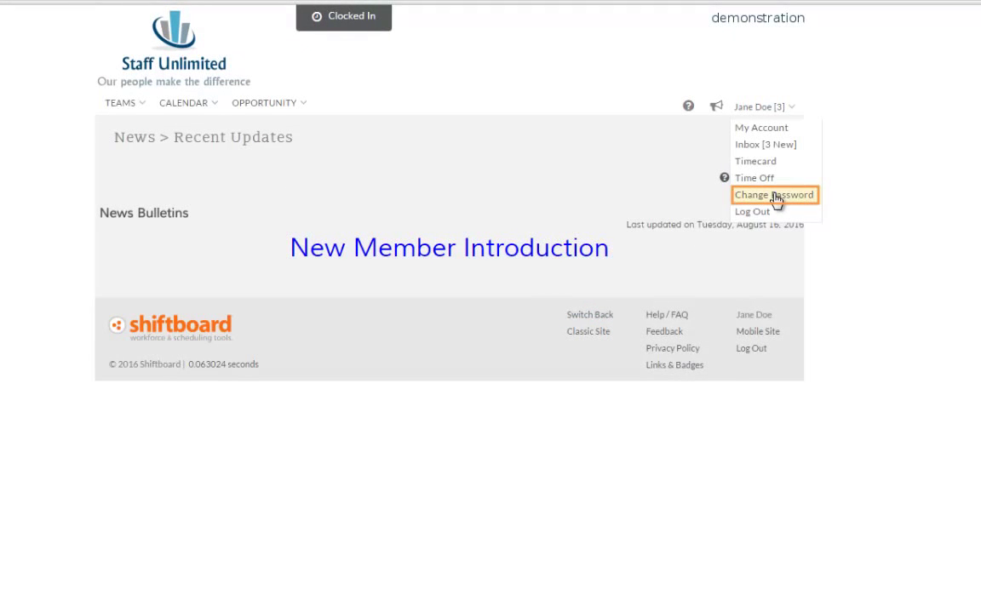
{"action": "left_click", "coordinate": [775, 195]}
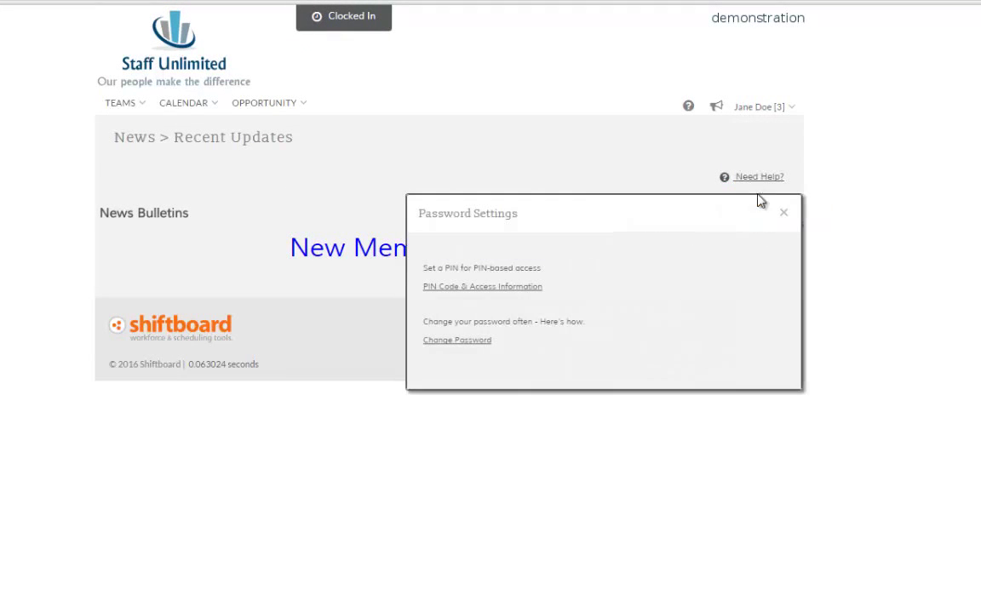
{"action": "left_click", "coordinate": [486, 341]}
{"action": "type", "text": "********"}
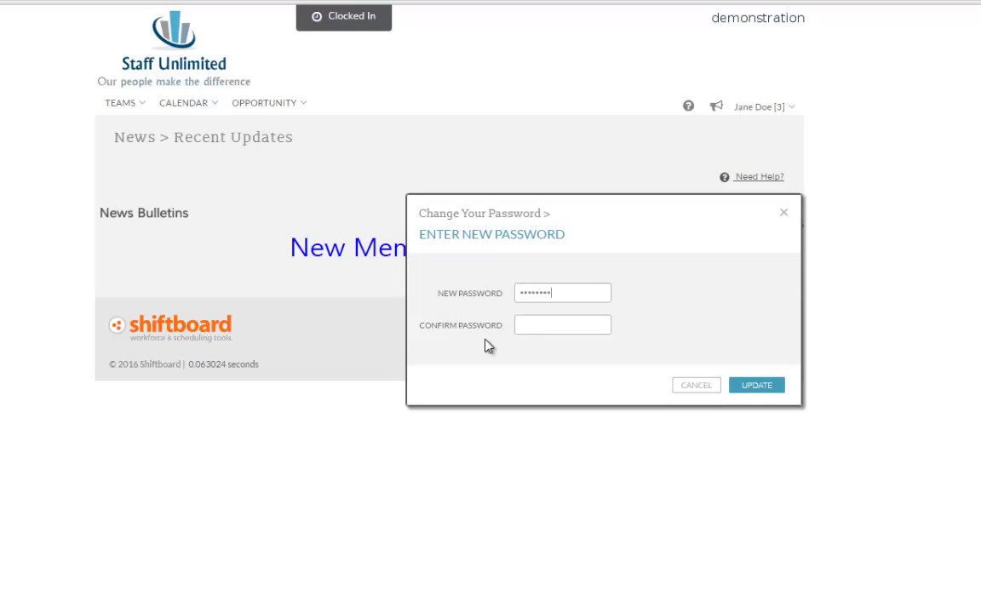
{"action": "key", "text": "Tab"}
{"action": "type", "text": "********"}
{"action": "left_click", "coordinate": [747, 388]}
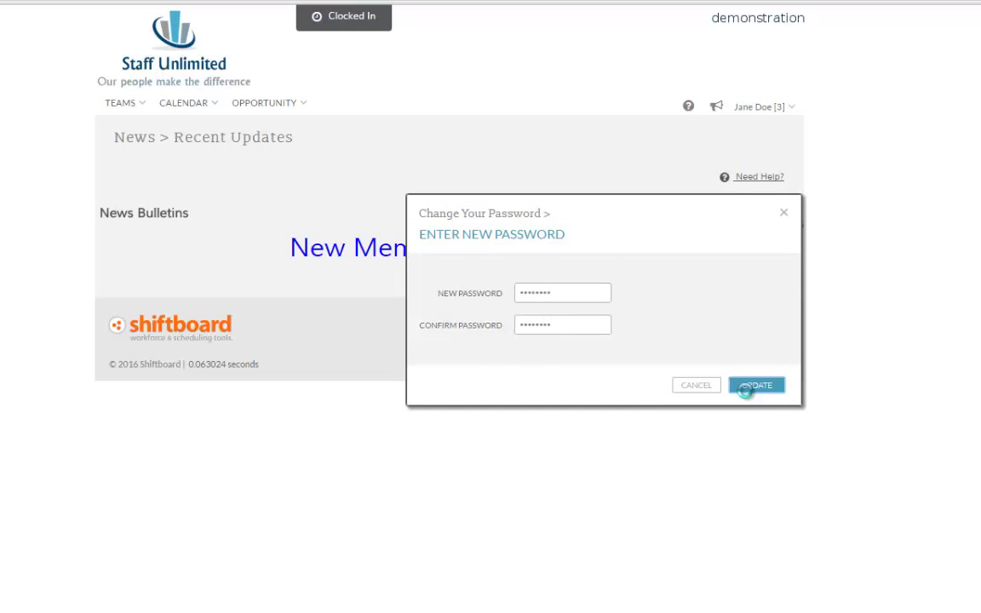
Open the account details and review the Profile, Teams, Availability, Resume/CV and Notifications pages
{"action": "left_click", "coordinate": [787, 117]}
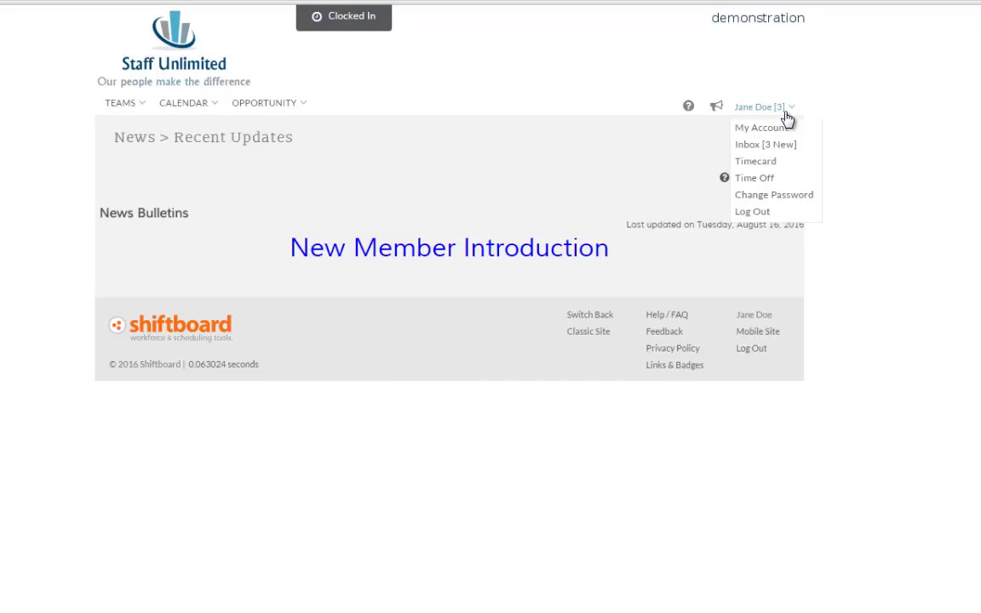
{"action": "left_click", "coordinate": [761, 127]}
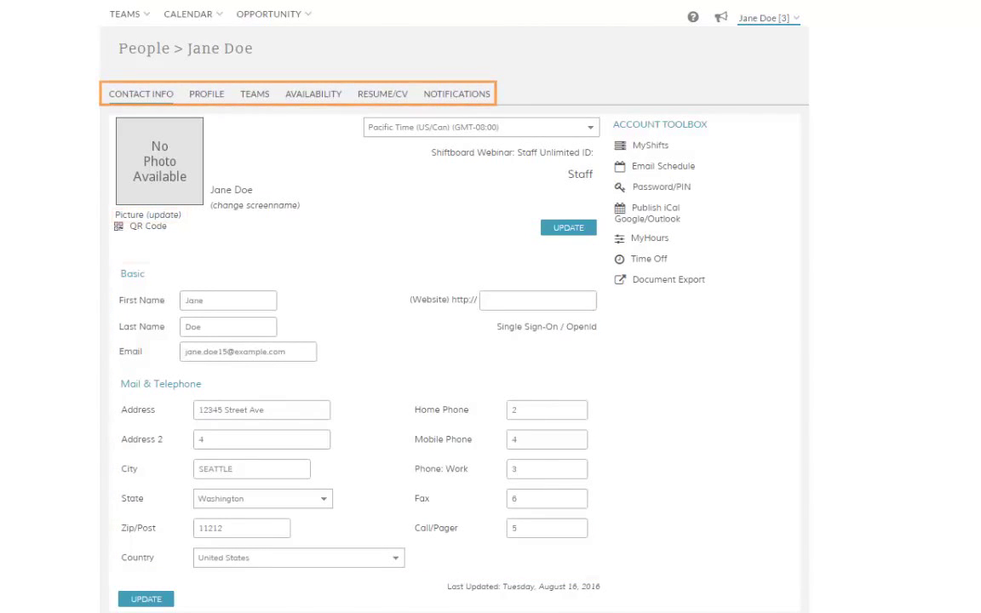
{"action": "left_click", "coordinate": [206, 93]}
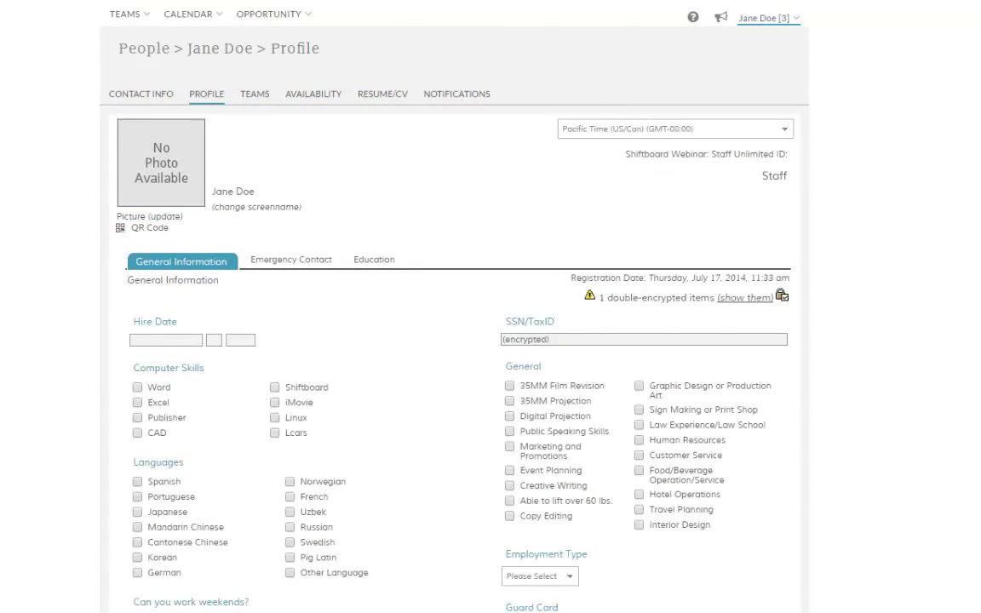
{"action": "left_click", "coordinate": [255, 94]}
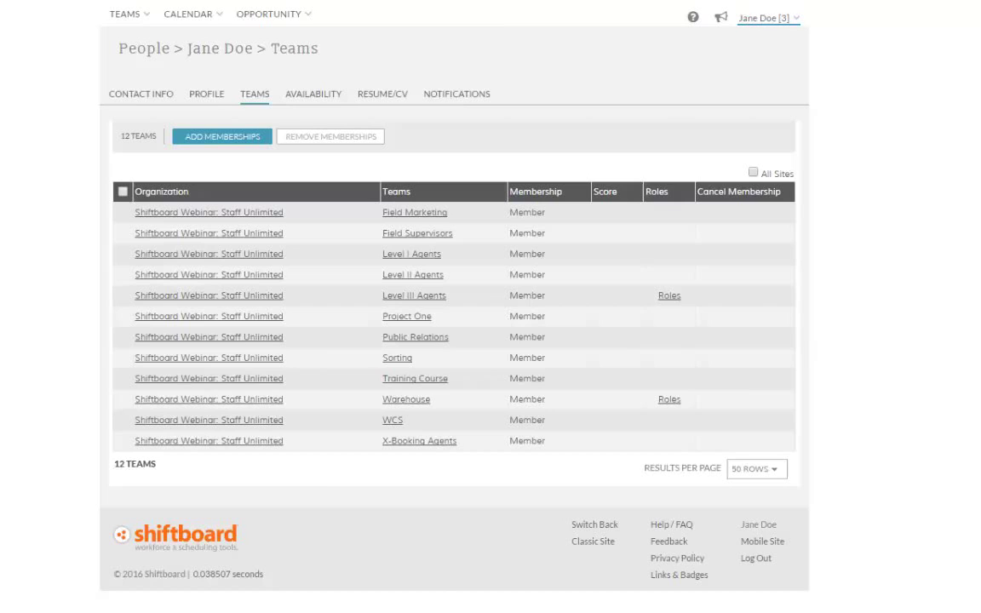
{"action": "left_click", "coordinate": [313, 94]}
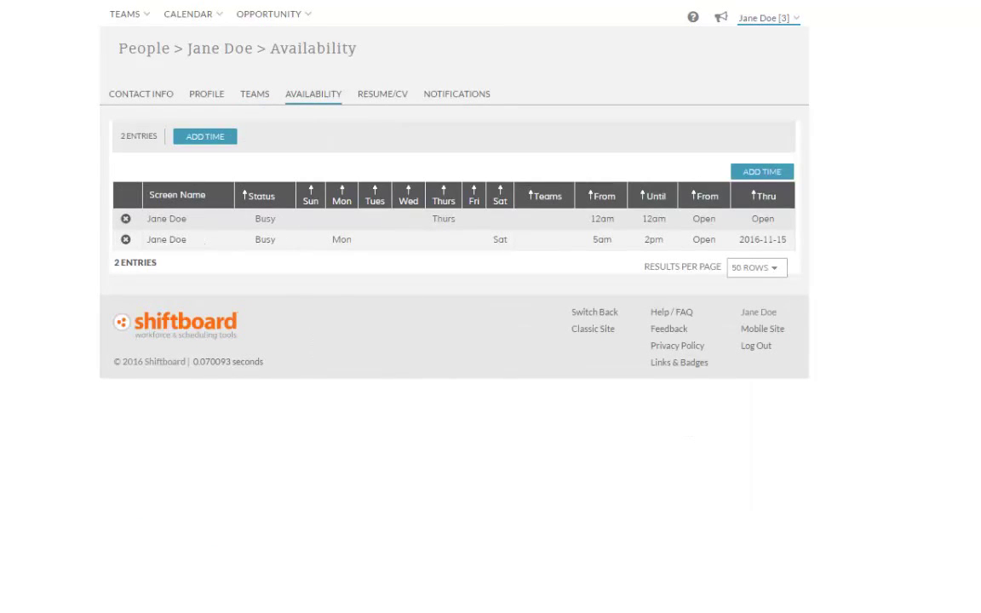
{"action": "left_click", "coordinate": [383, 94]}
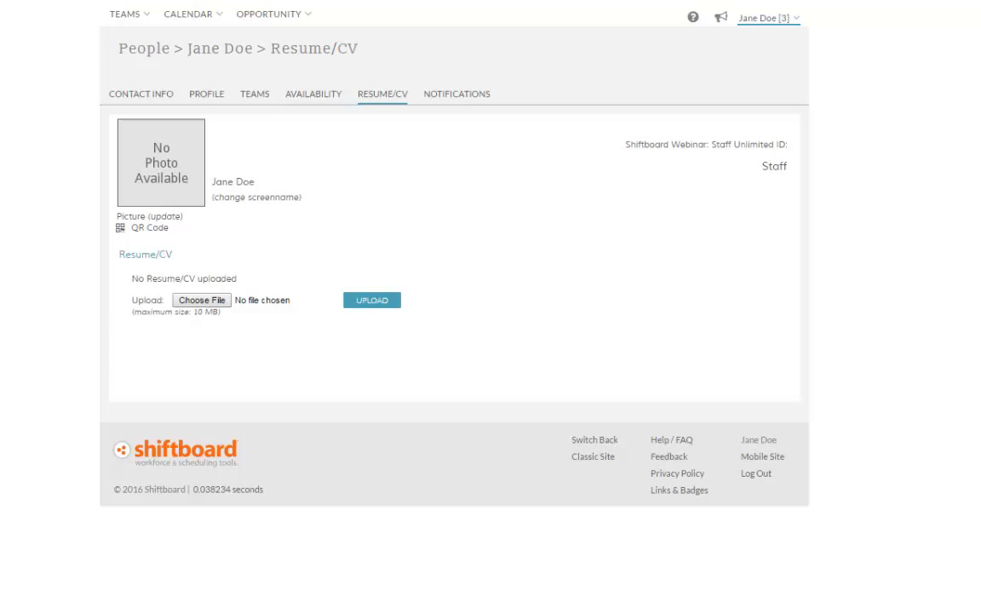
{"action": "left_click", "coordinate": [457, 94]}
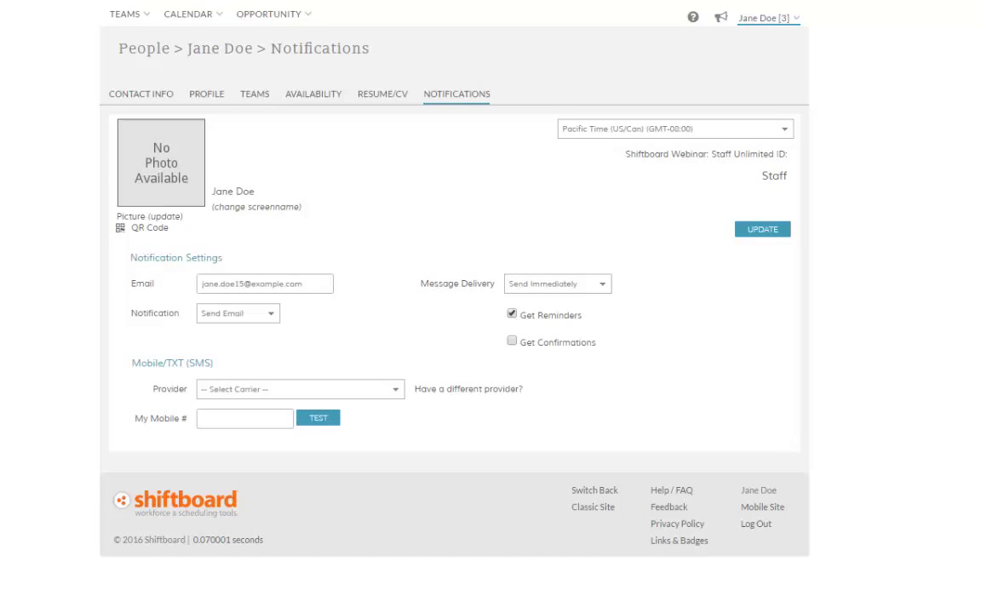
Open the account's message inbox
{"action": "left_click", "coordinate": [783, 17]}
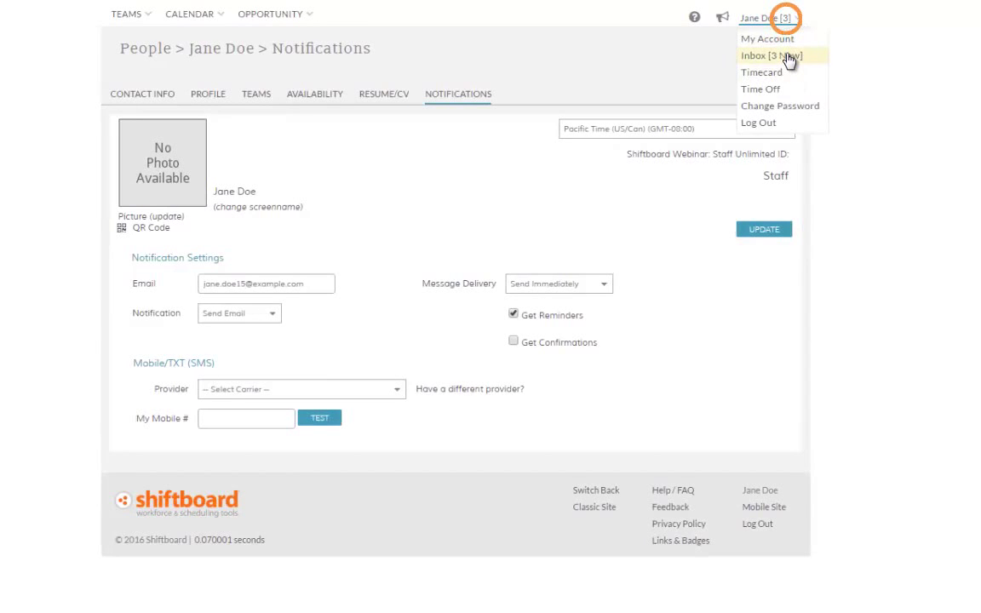
{"action": "left_click", "coordinate": [789, 57]}
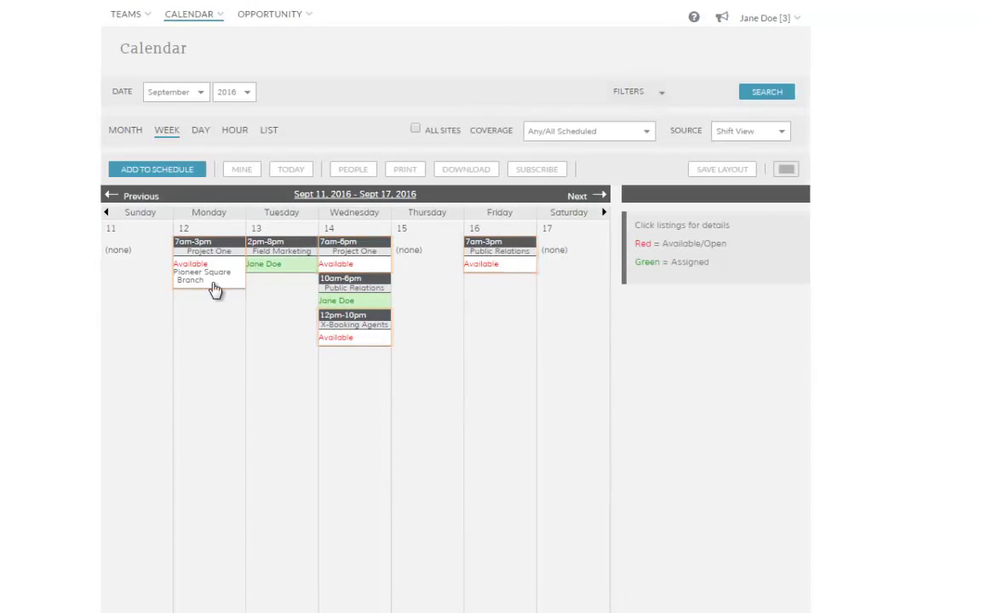
View the Monday, September 12 Project One shift and its Pioneer Square Branch location on the map, and close the map
{"action": "left_click", "coordinate": [213, 287]}
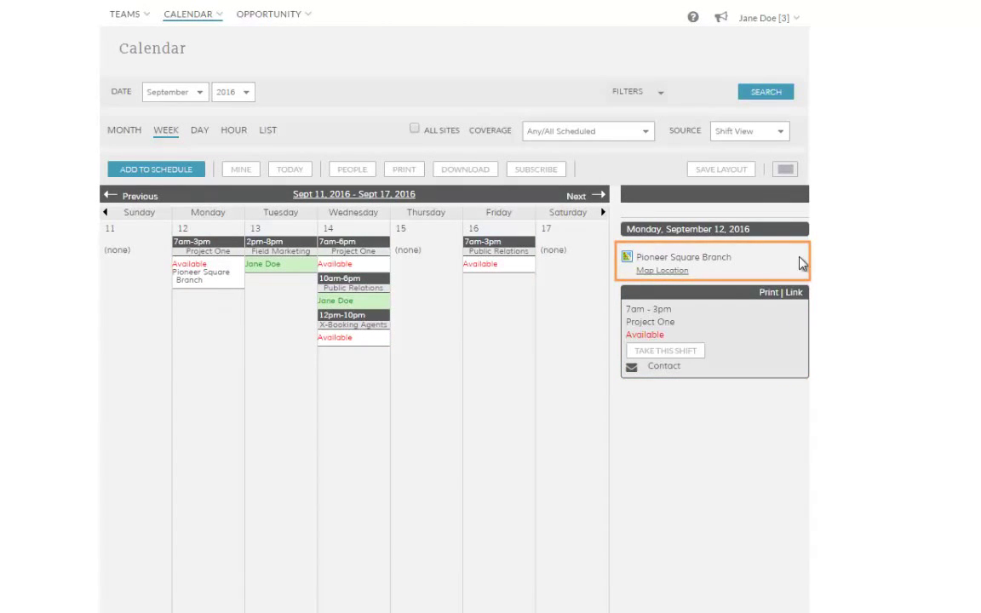
{"action": "left_click", "coordinate": [712, 265]}
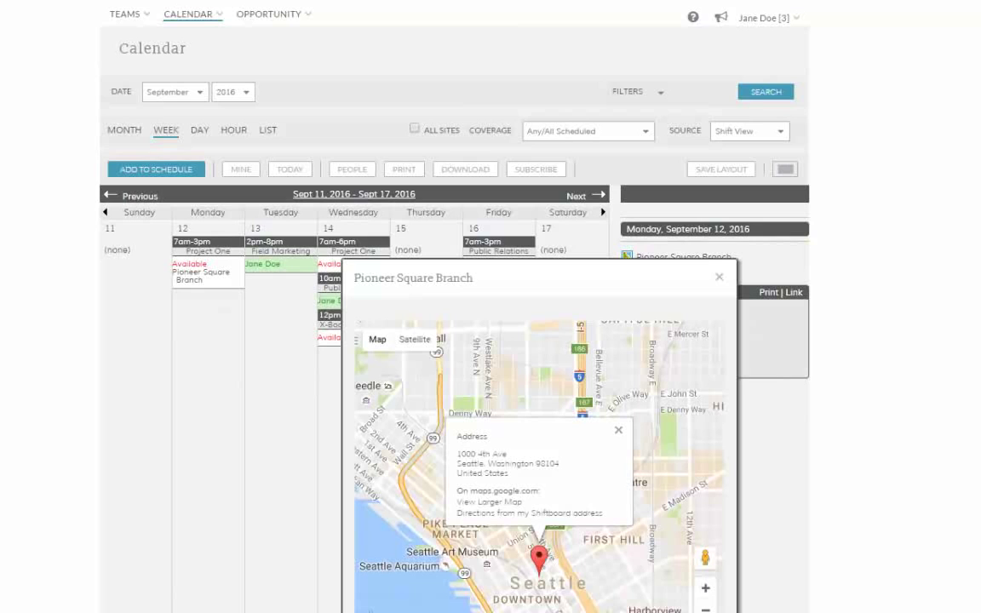
{"action": "left_click", "coordinate": [719, 277]}
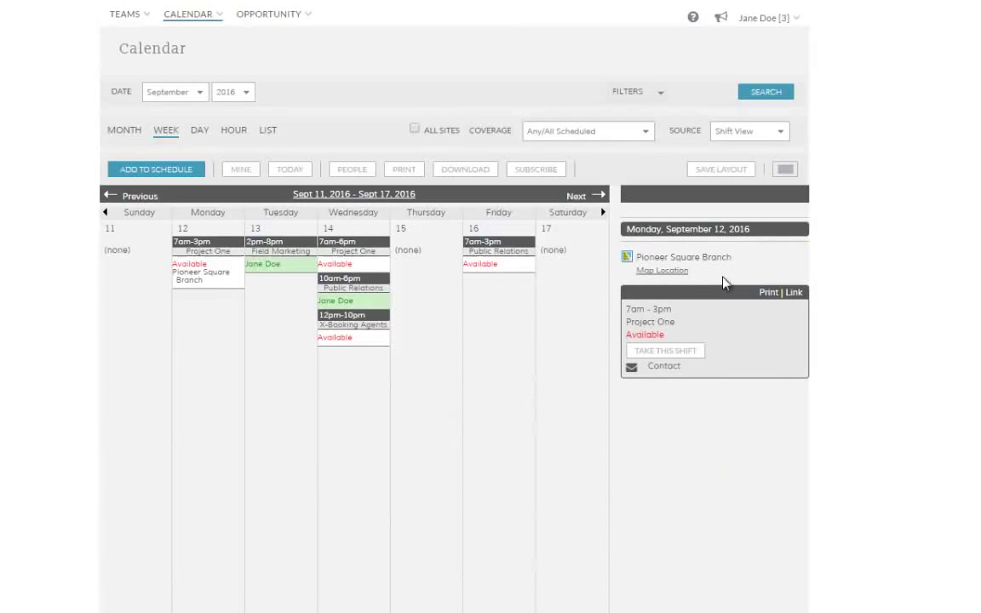
View the sign-up list for the Friday, September 16 Public Relations shift and close it without signing up
{"action": "left_click", "coordinate": [491, 265]}
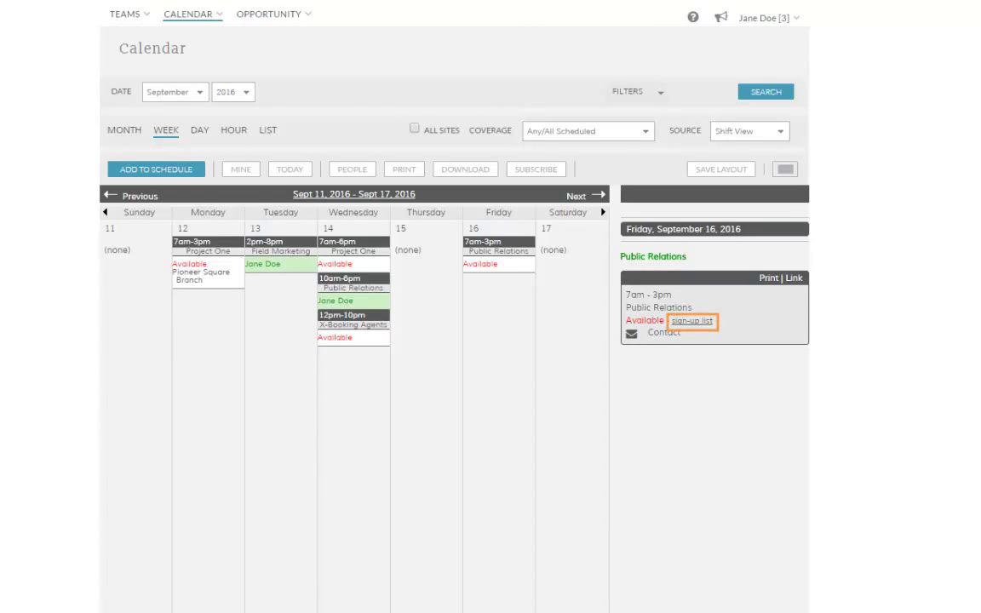
{"action": "left_click", "coordinate": [702, 321]}
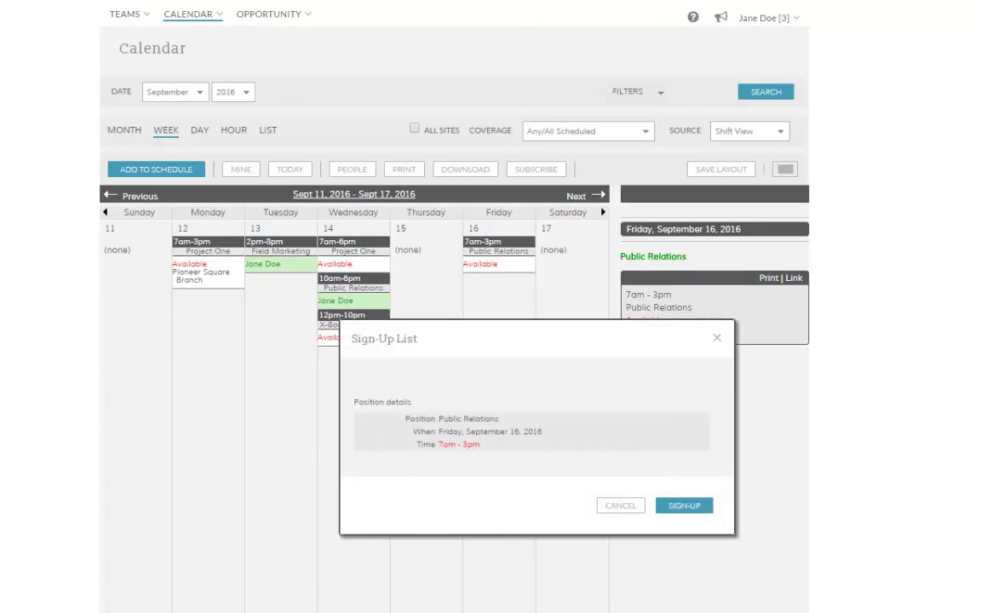
{"action": "left_click", "coordinate": [717, 338]}
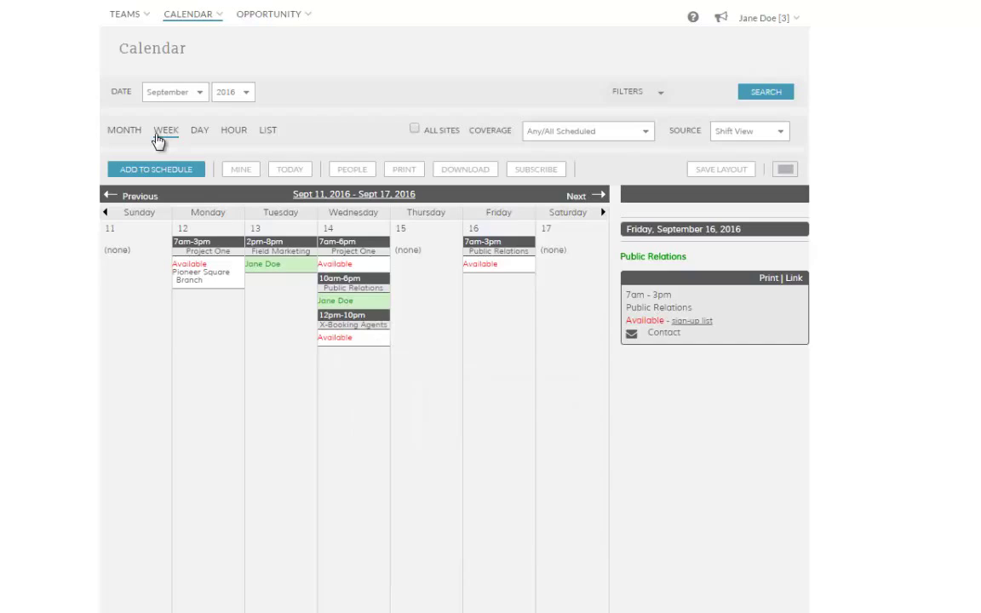
View the calendar by week, day, hour, list and month, and show the September 14 Public Relations shift's details
{"action": "left_click", "coordinate": [158, 136]}
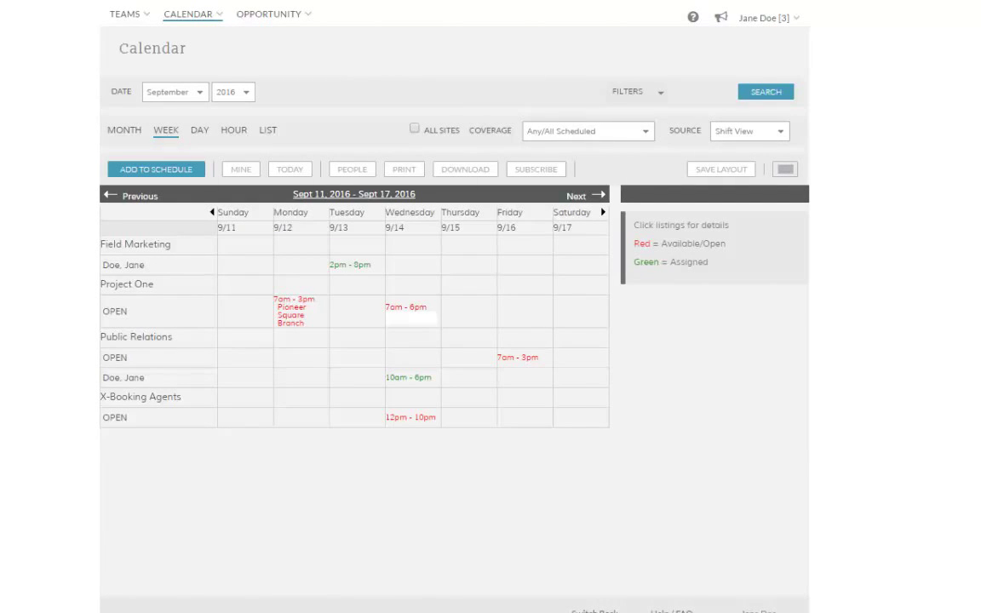
{"action": "left_click", "coordinate": [200, 129]}
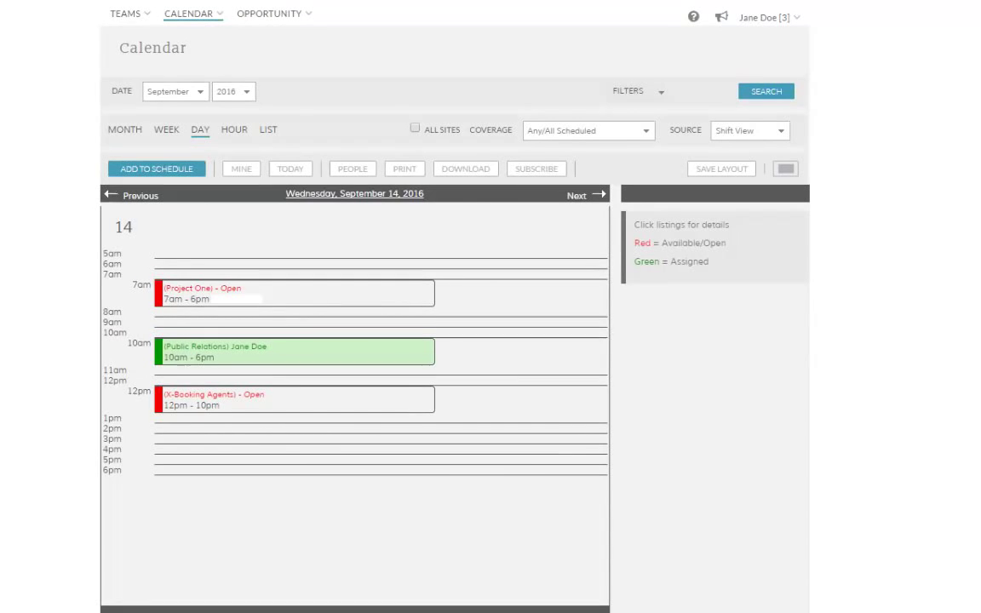
{"action": "left_click", "coordinate": [234, 129]}
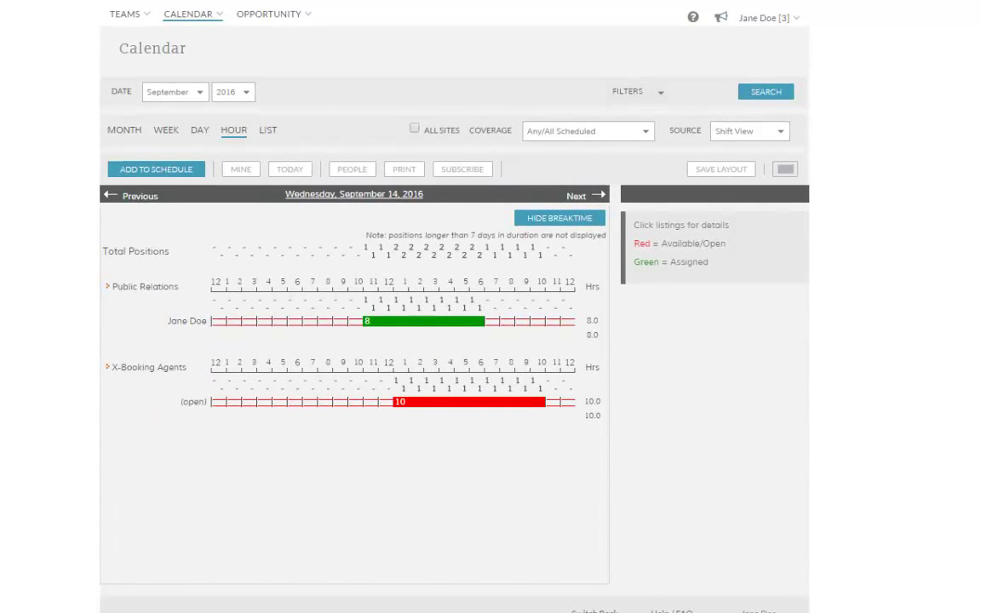
{"action": "left_click", "coordinate": [268, 130]}
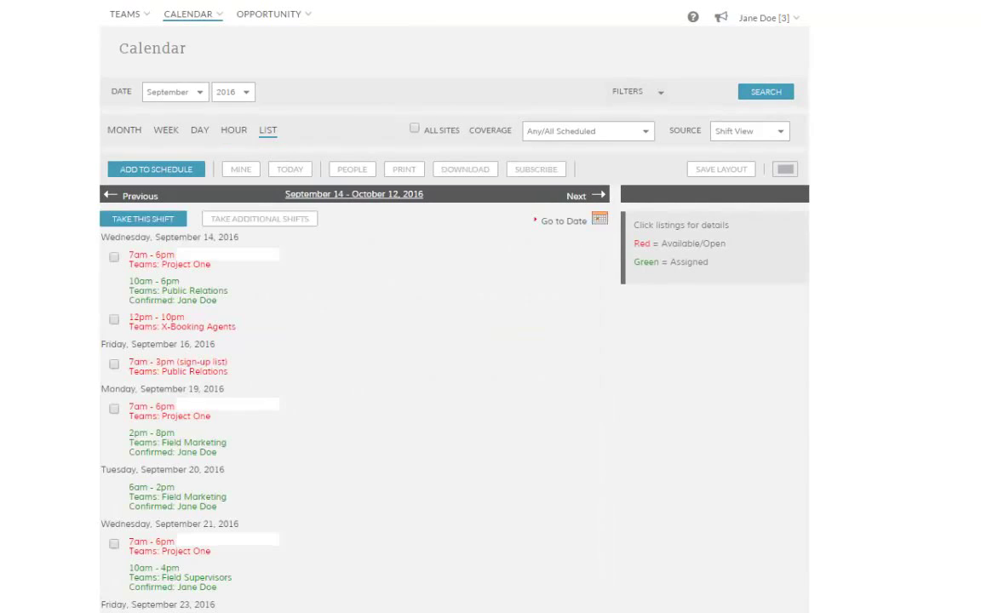
{"action": "left_click", "coordinate": [125, 131]}
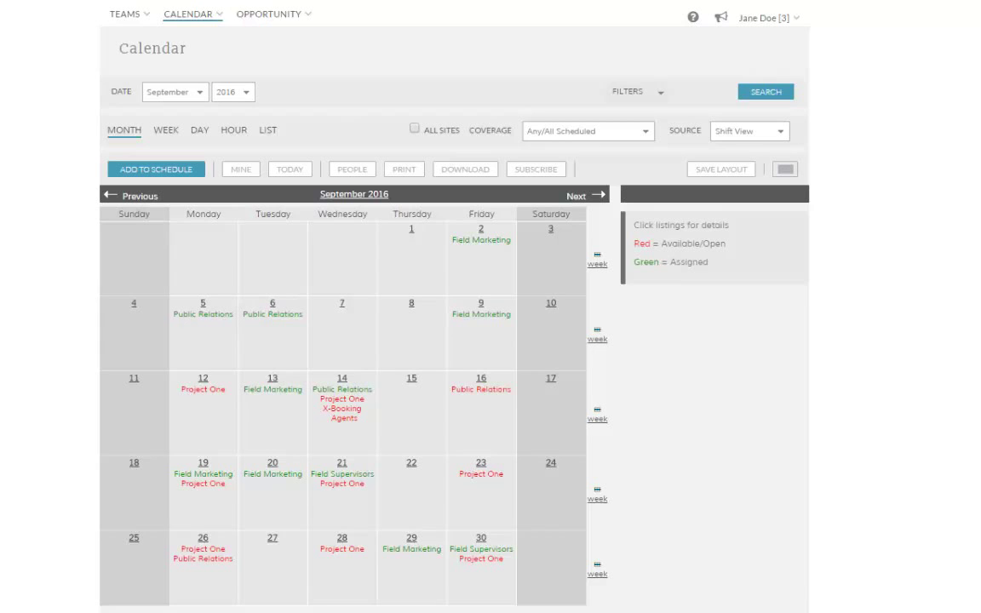
{"action": "left_click", "coordinate": [363, 394]}
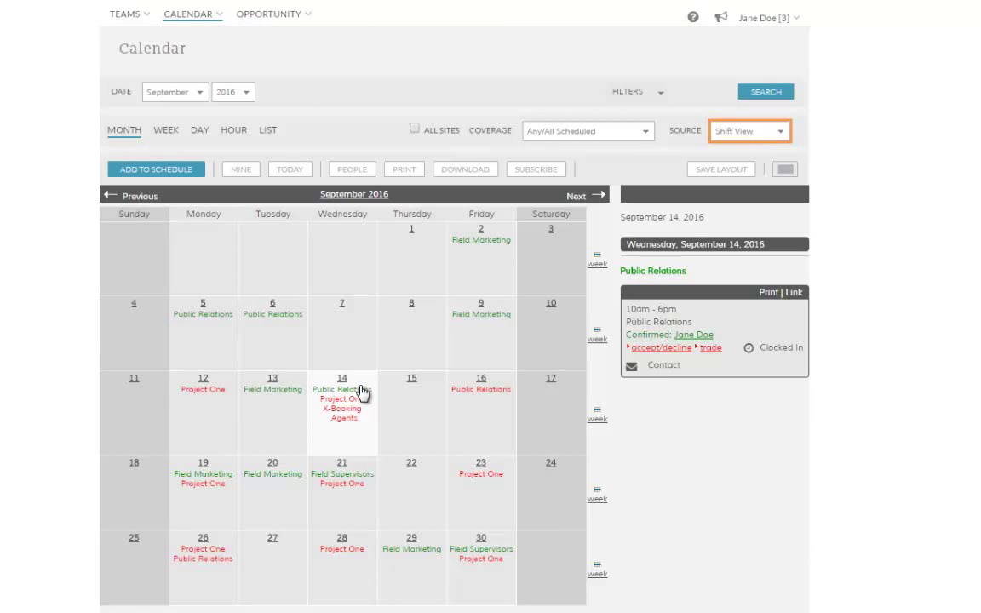
Switch the calendar source to Shared View and then to Sign-Ups
{"action": "left_click", "coordinate": [749, 131]}
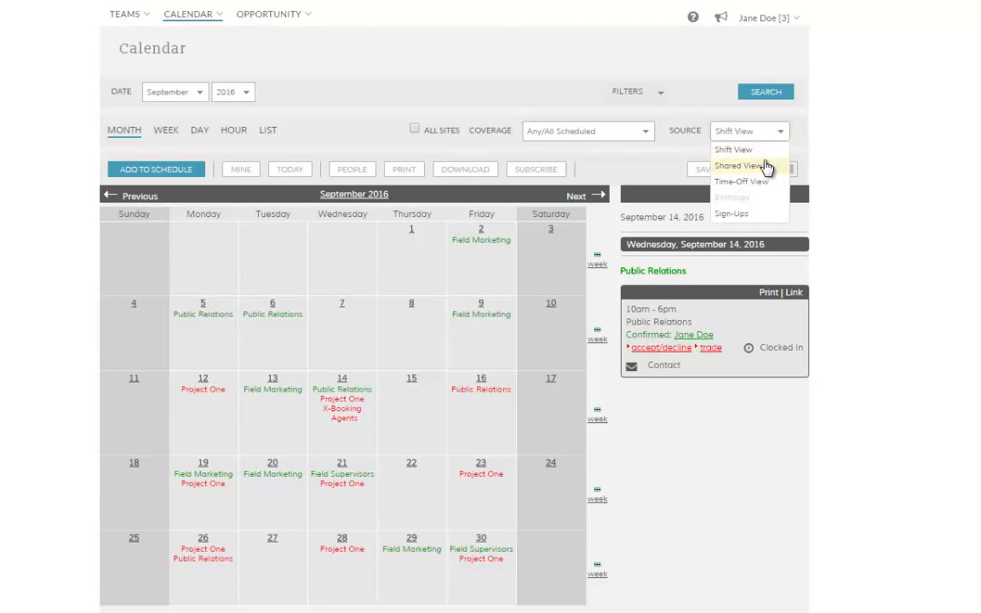
{"action": "left_click", "coordinate": [767, 163]}
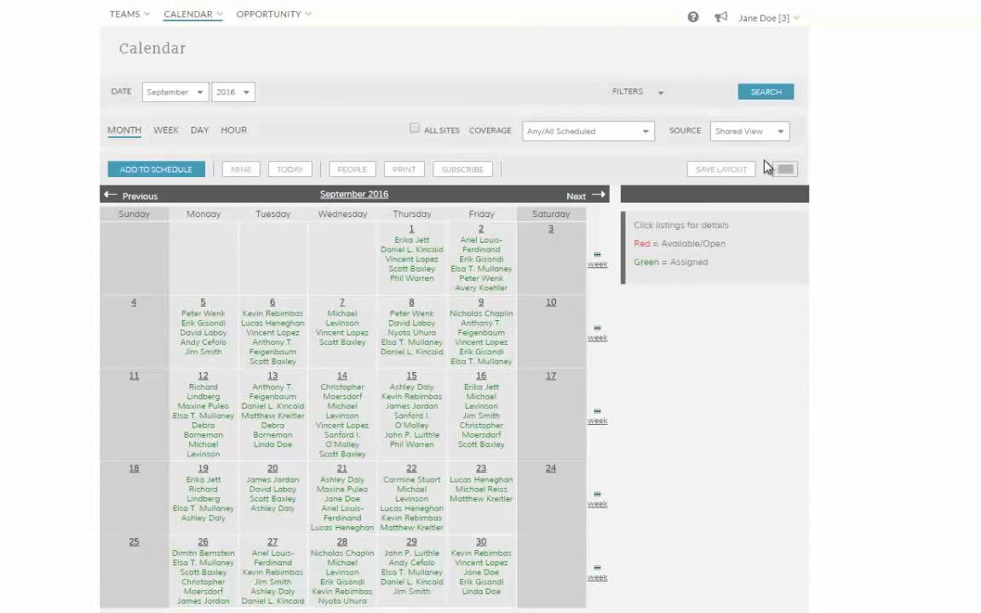
{"action": "left_click", "coordinate": [763, 135]}
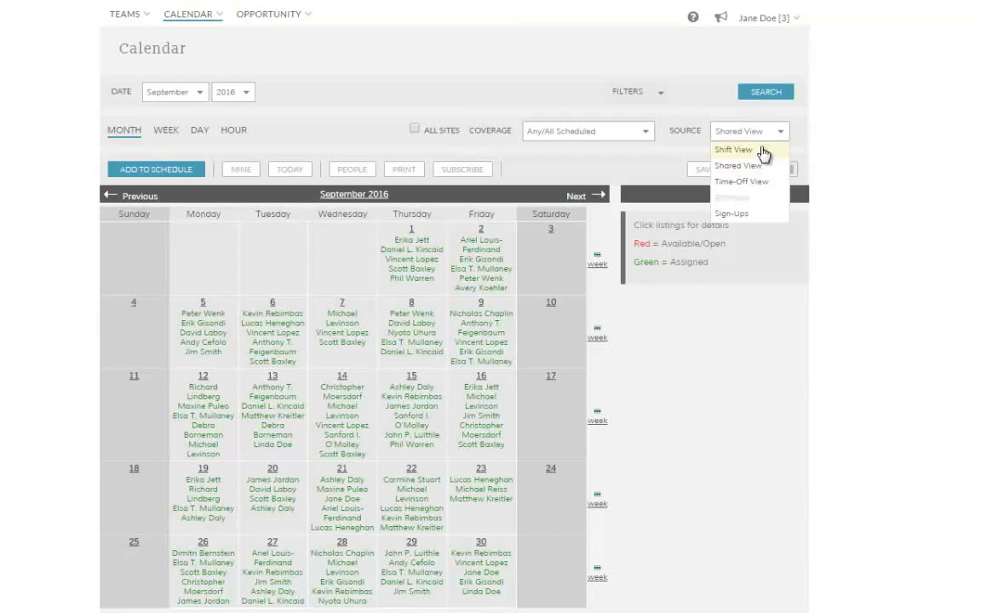
{"action": "left_click", "coordinate": [767, 214]}
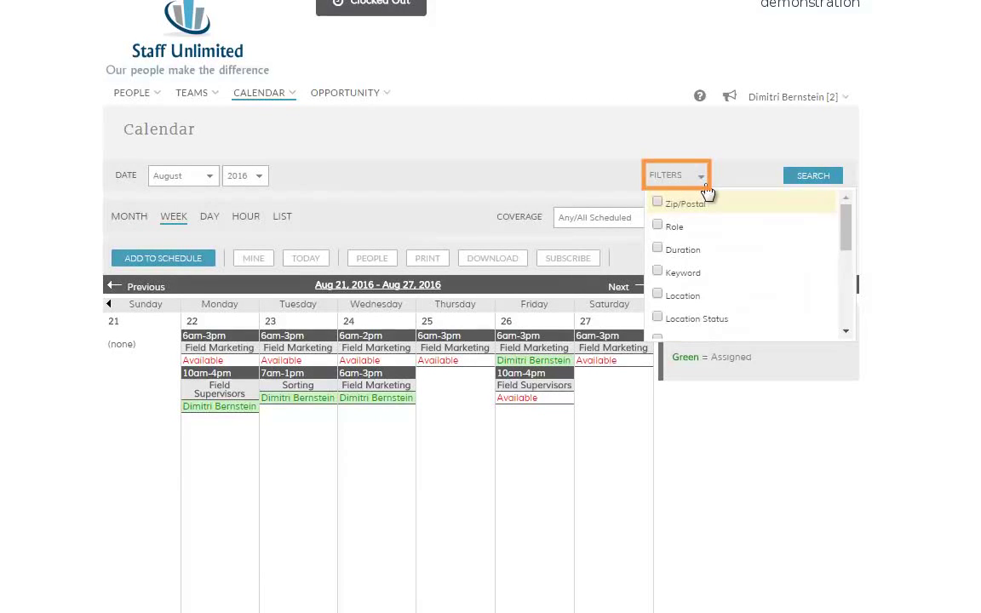
Add Role and Location filters to the calendar and set the location to Aurora
{"action": "left_click", "coordinate": [657, 225]}
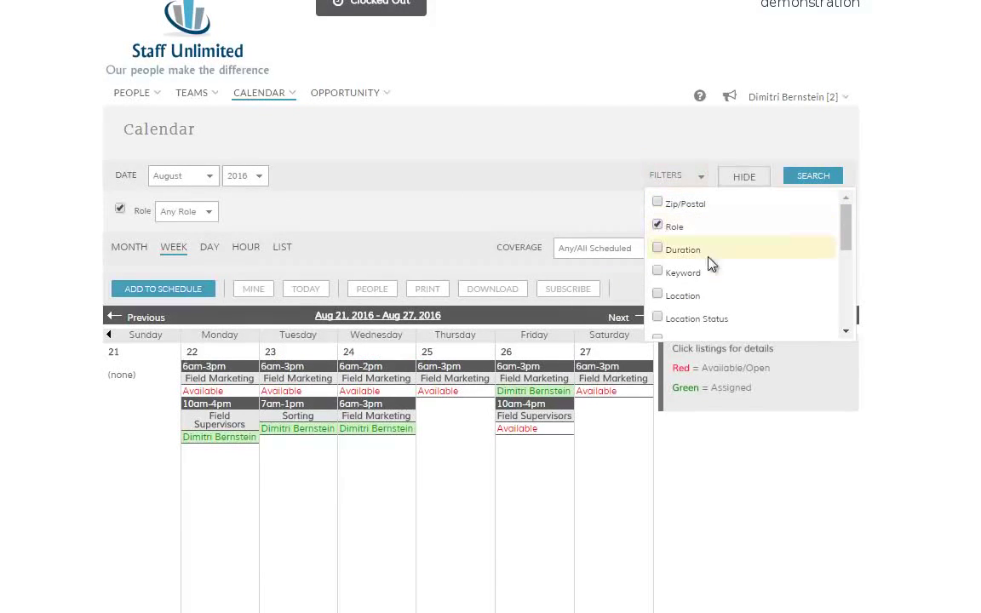
{"action": "left_click", "coordinate": [658, 296]}
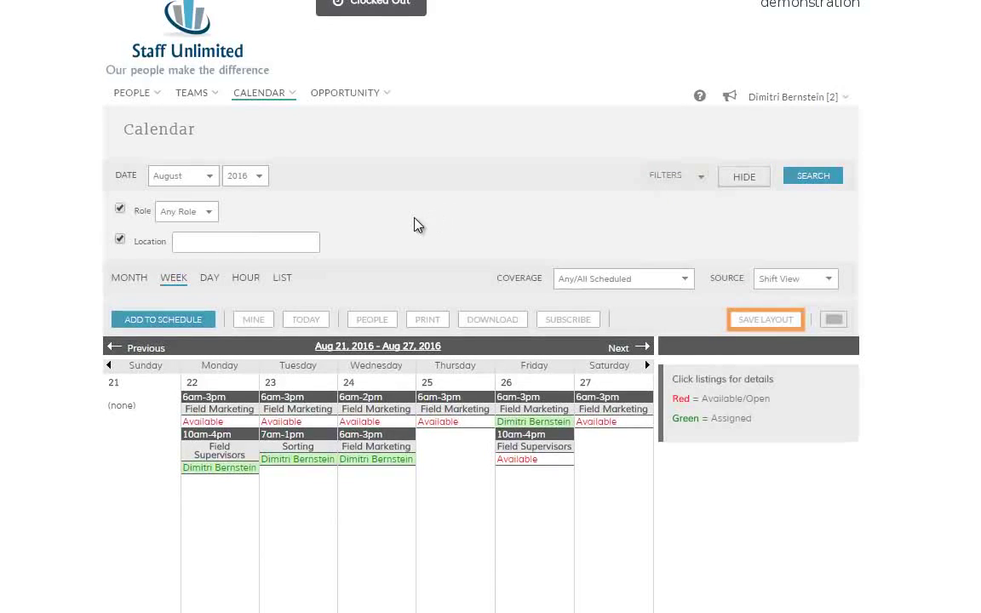
{"action": "left_click", "coordinate": [274, 244]}
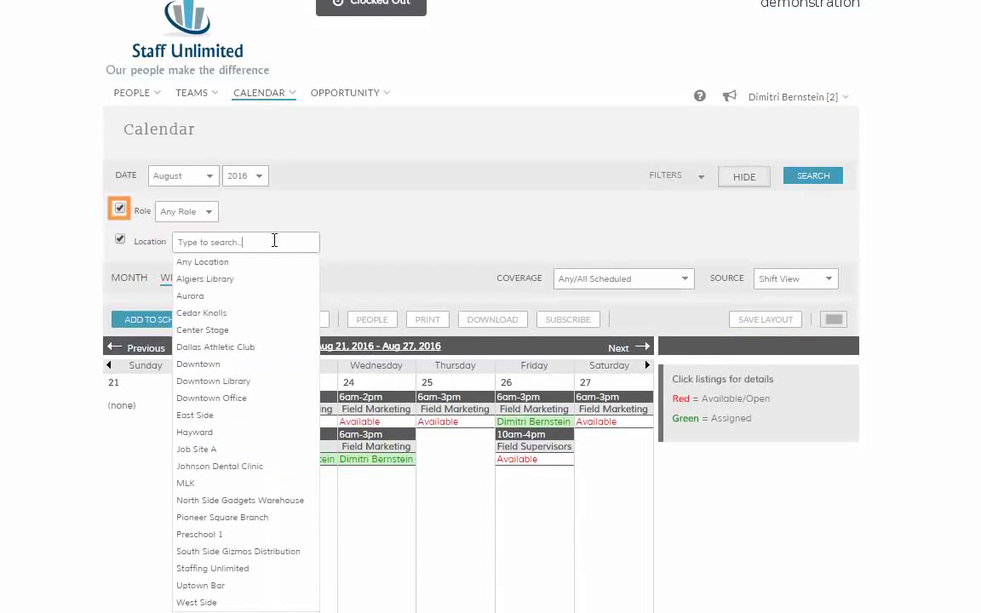
{"action": "left_click", "coordinate": [219, 298]}
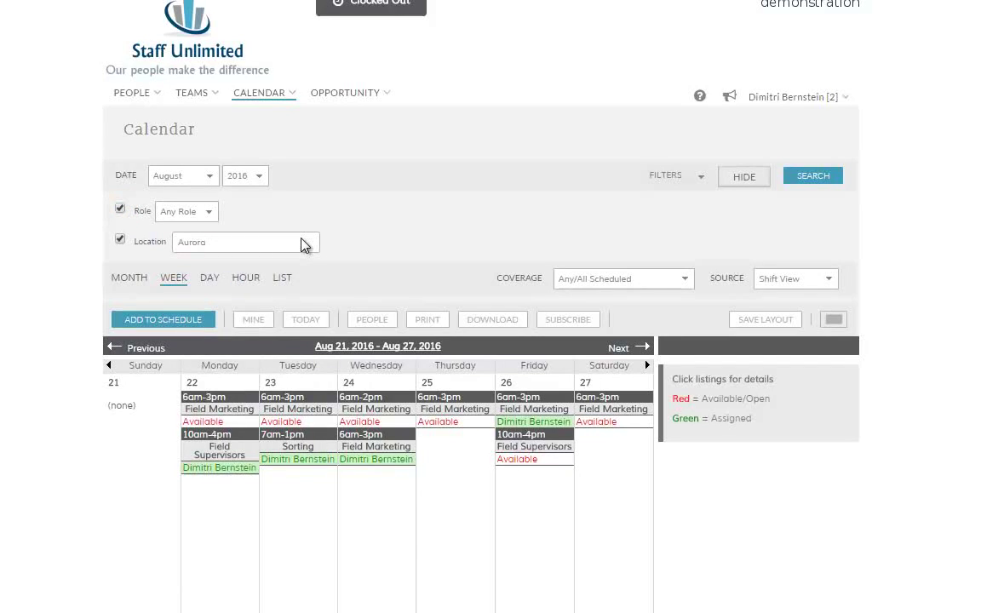